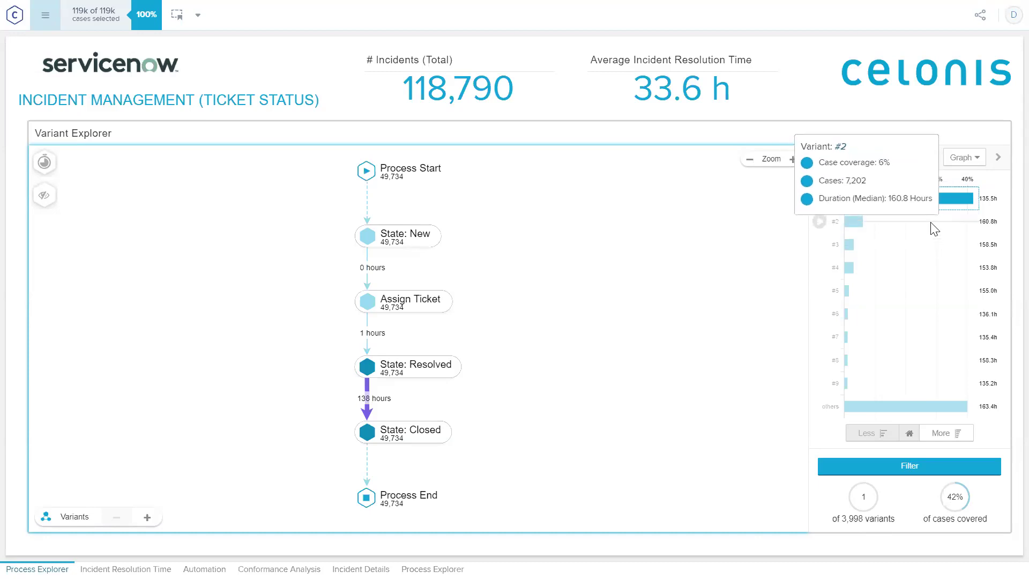
Step: Extend the variant selection in the Variant Explorer to the five most common variants and examine the process graph
left_click_drag(915, 212, 918, 298)
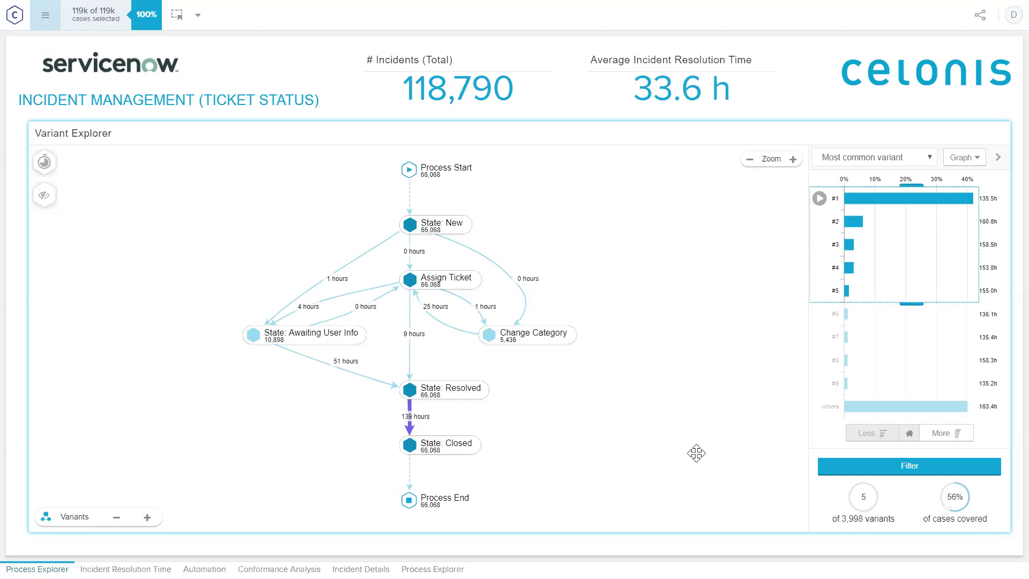
scroll(547, 383, "up", 1)
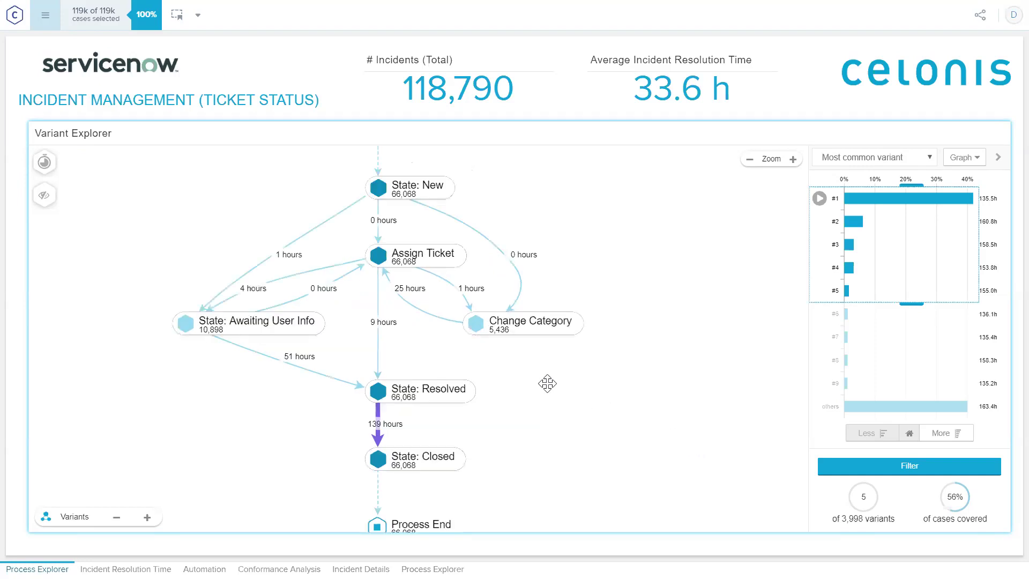
scroll(548, 383, "up", 1)
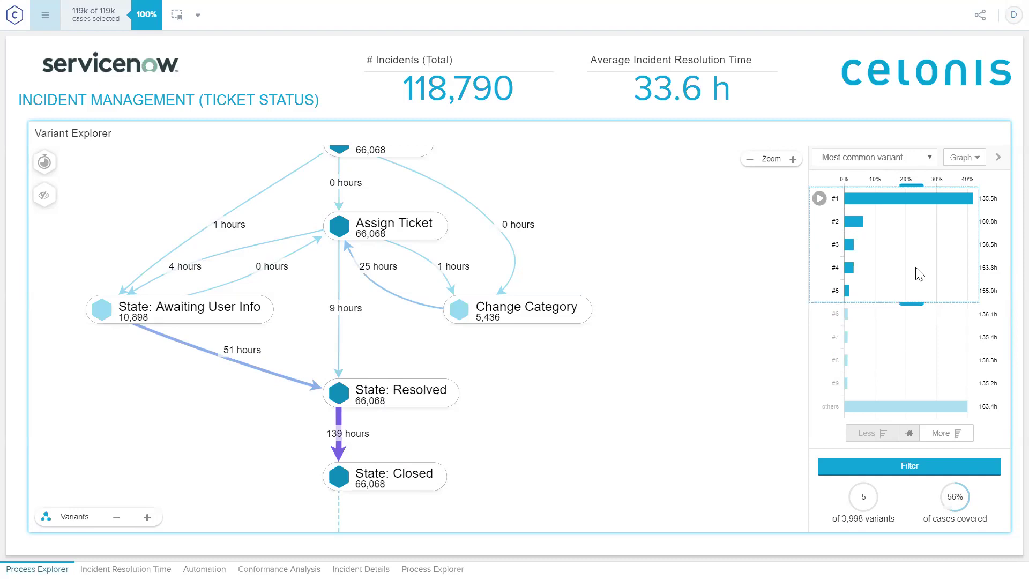
Step: Extend the variant selection to the nine most common variants and on to all others, and examine the full process graph
left_click_drag(917, 306, 813, 391)
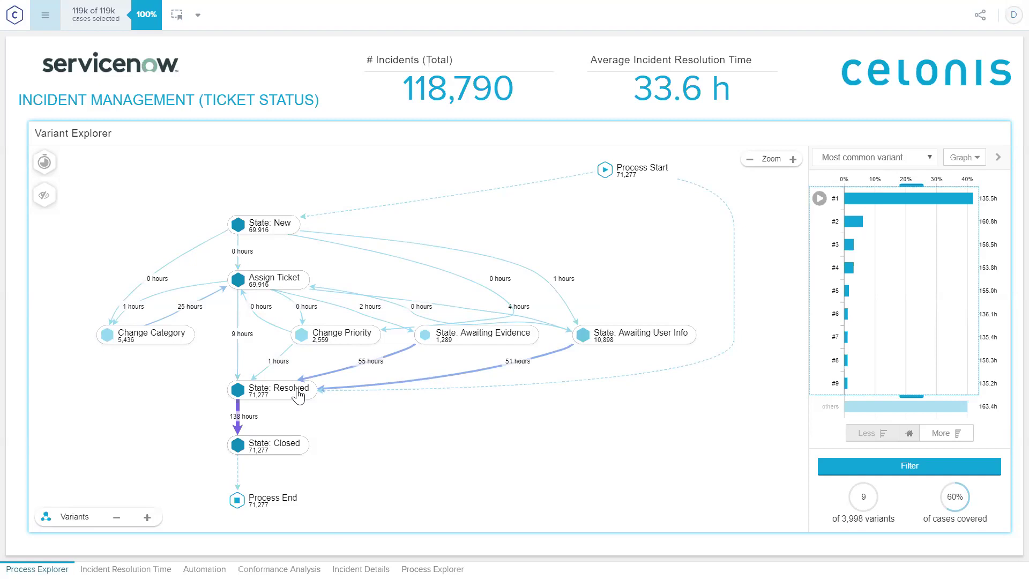
mouse_move(929, 386)
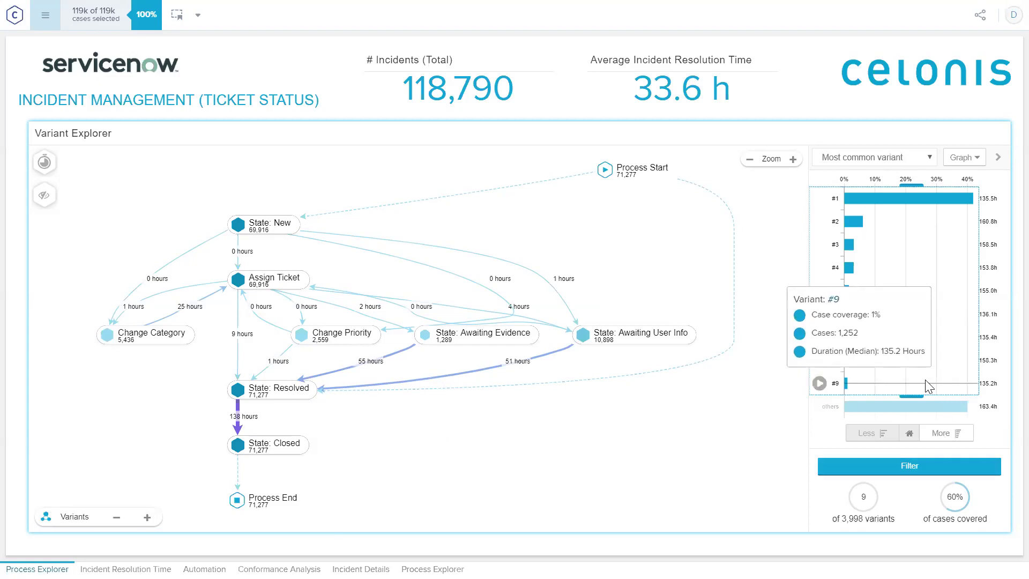
left_click_drag(920, 397, 925, 410)
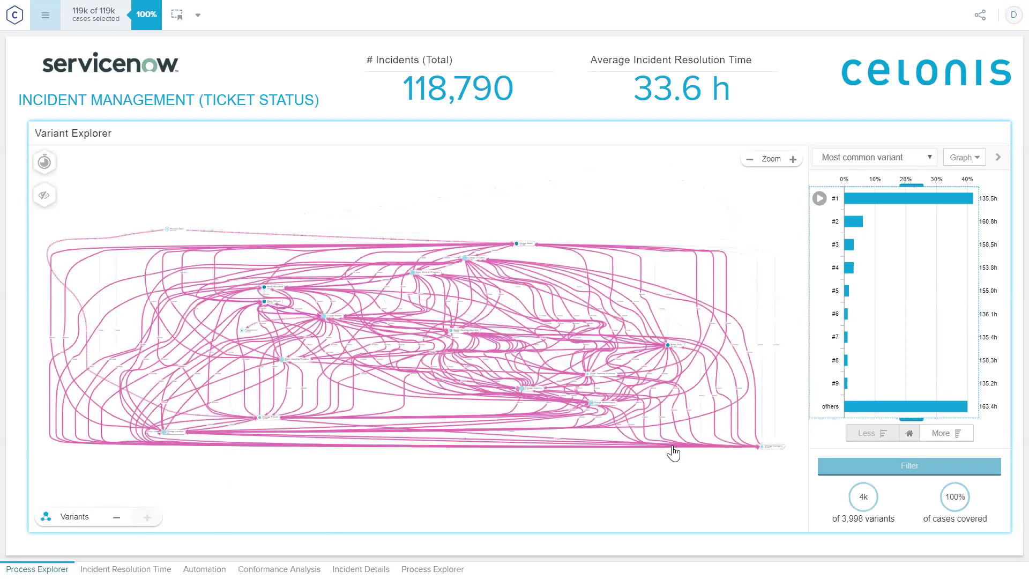
scroll(533, 404, "up", 5)
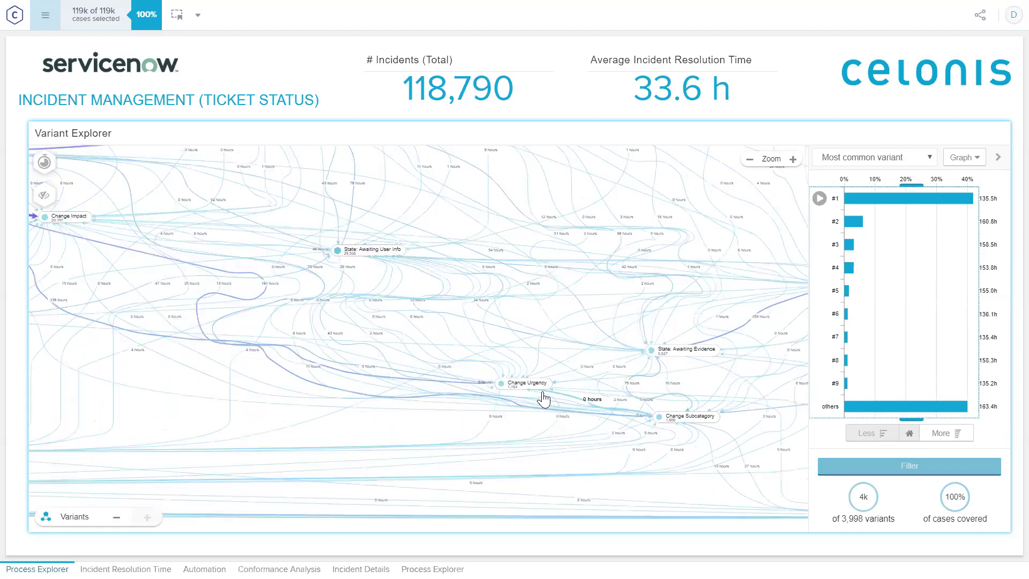
left_click_drag(217, 415, 340, 404)
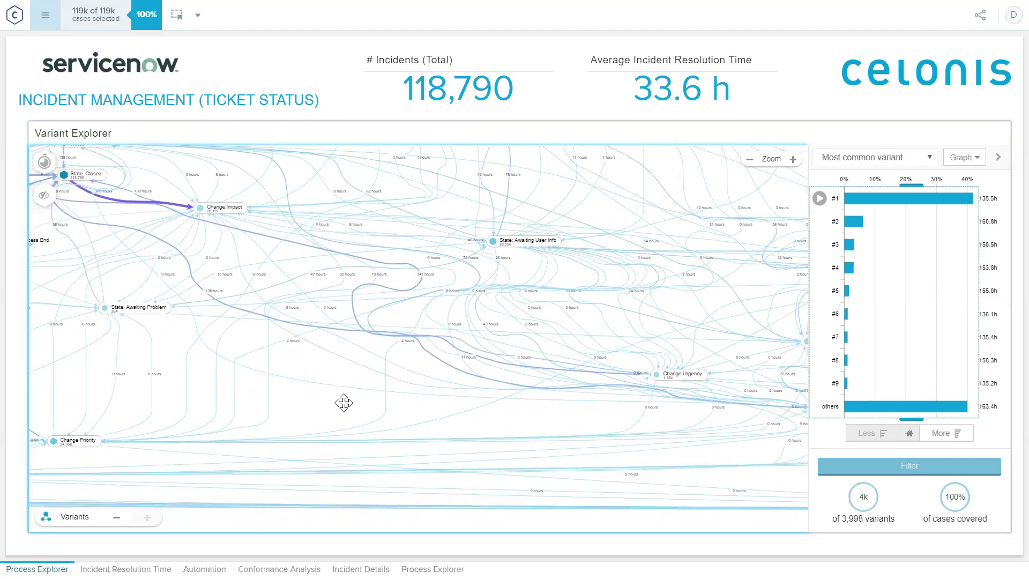
scroll(341, 401, "up", 3)
left_click_drag(303, 350, 324, 521)
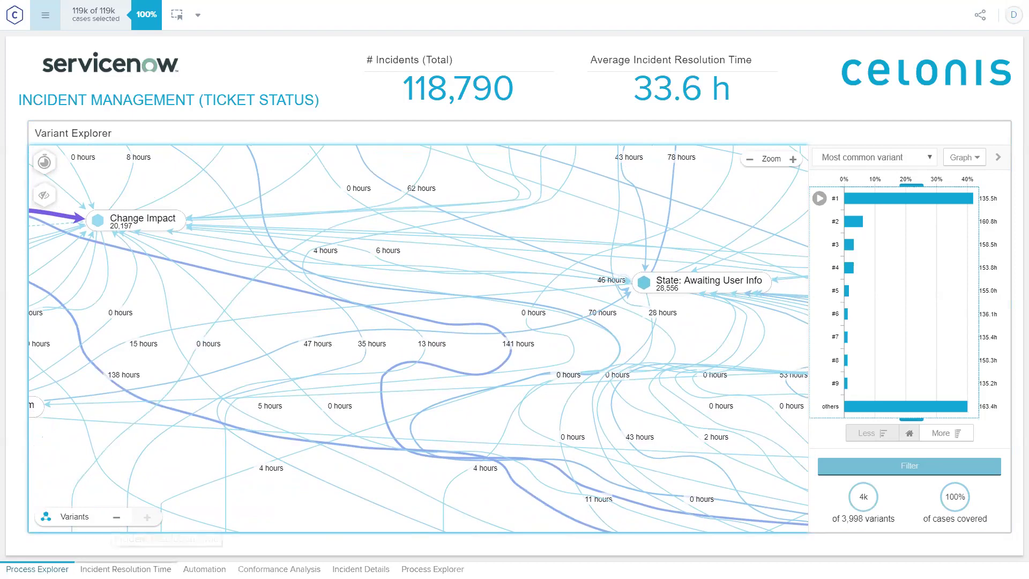
Step: Open the Incident Resolution Time sheet and review case counts and throughput times by contact type
left_click(126, 568)
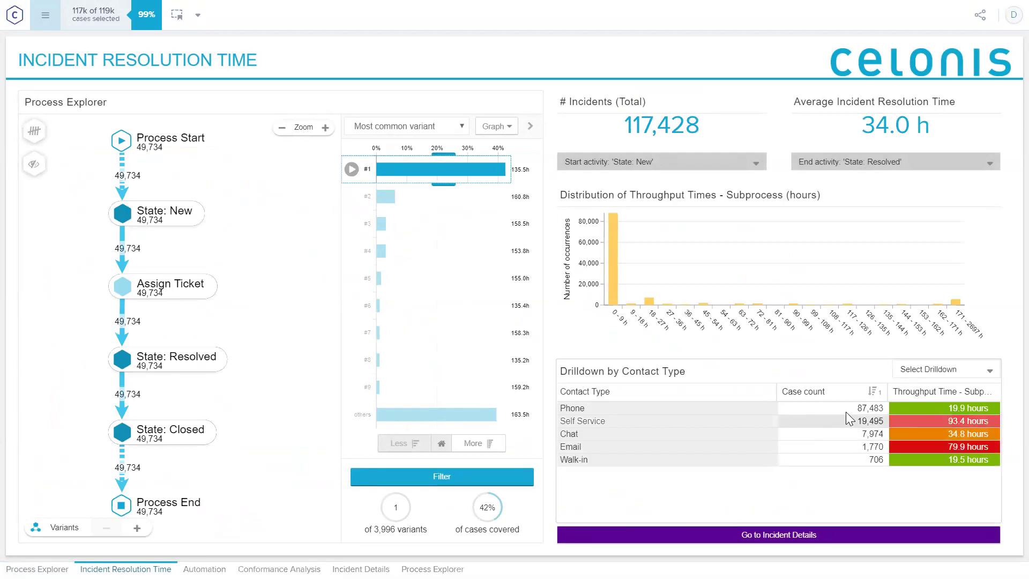
mouse_move(847, 407)
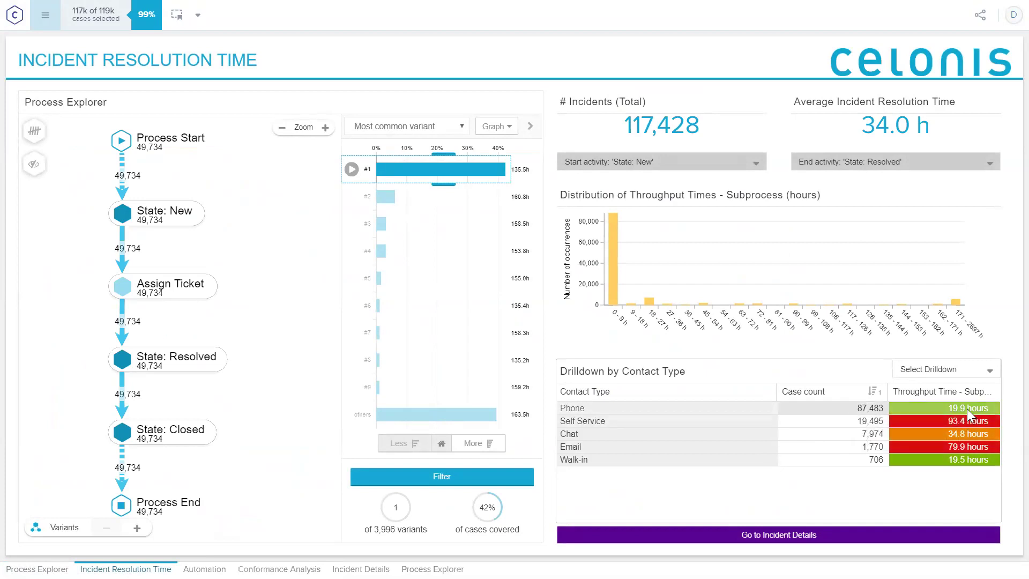
mouse_move(967, 409)
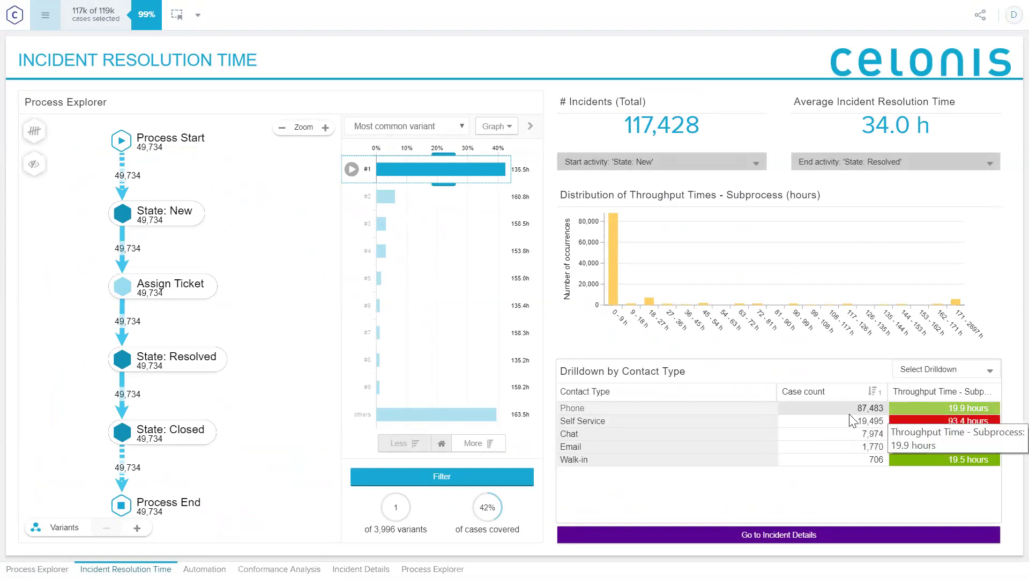
mouse_move(742, 414)
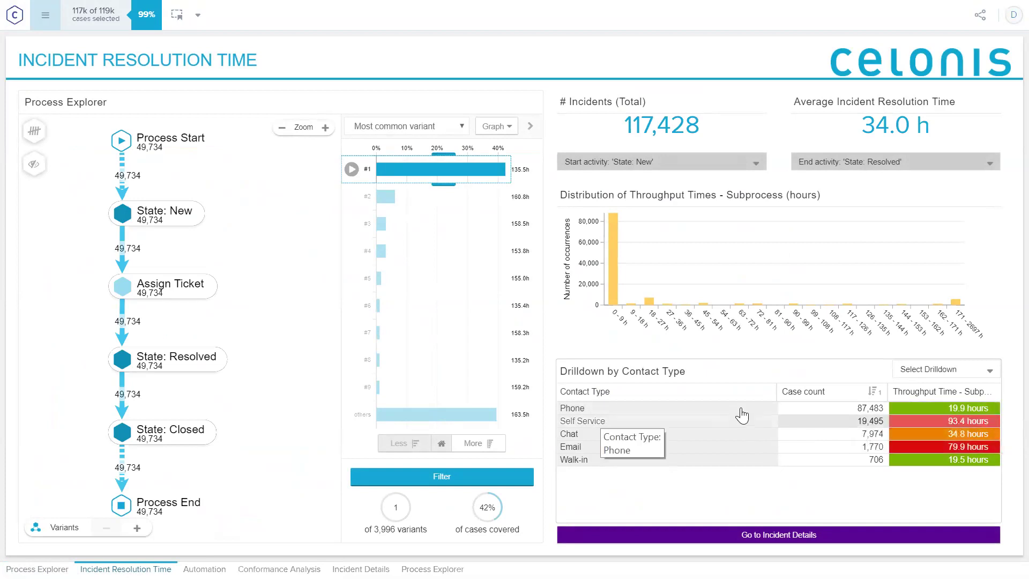
Step: View the throughput time drilldown by Country and switch it back to Contact Type
left_click(911, 375)
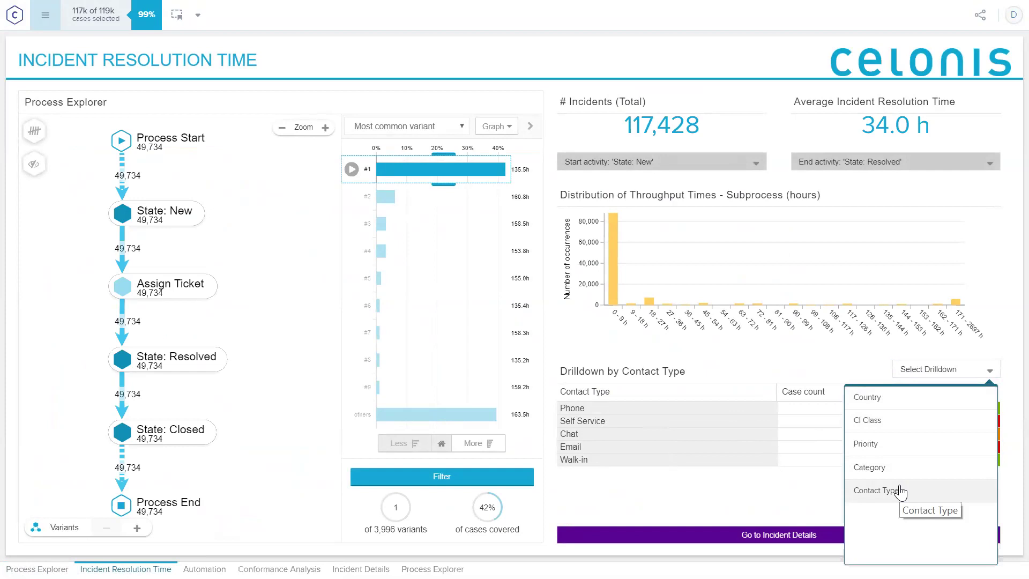
left_click(869, 397)
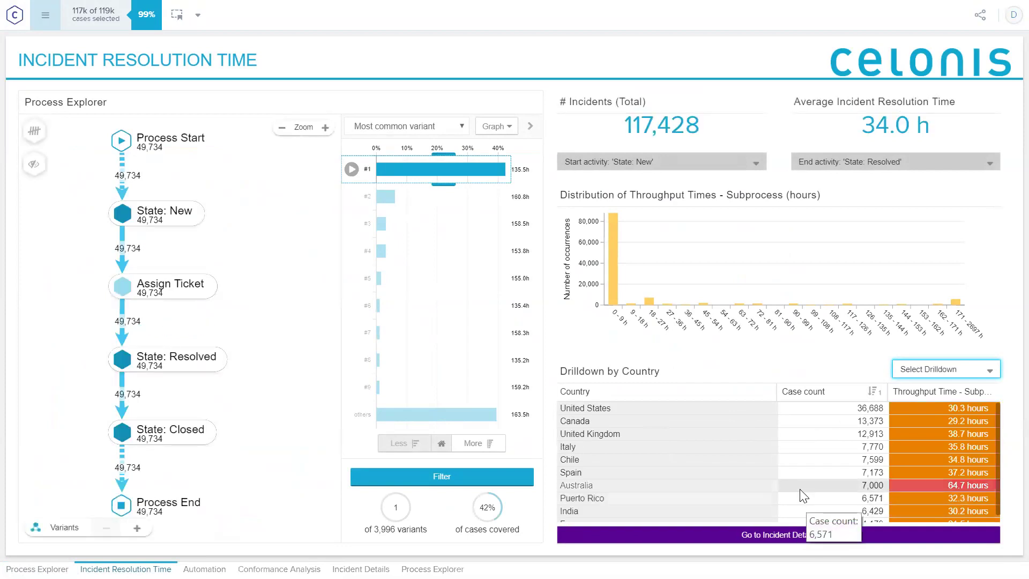
left_click(923, 376)
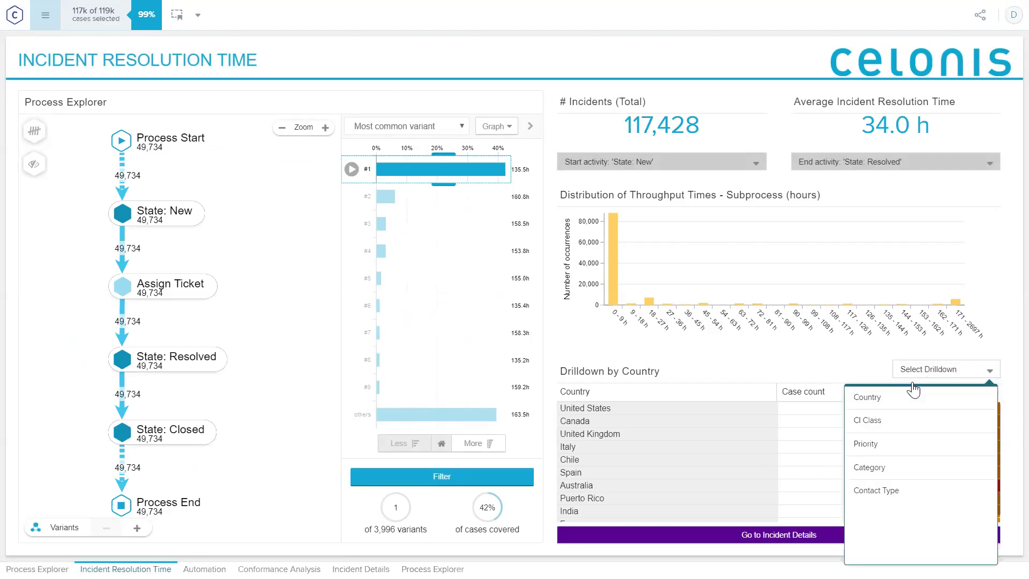
left_click(882, 494)
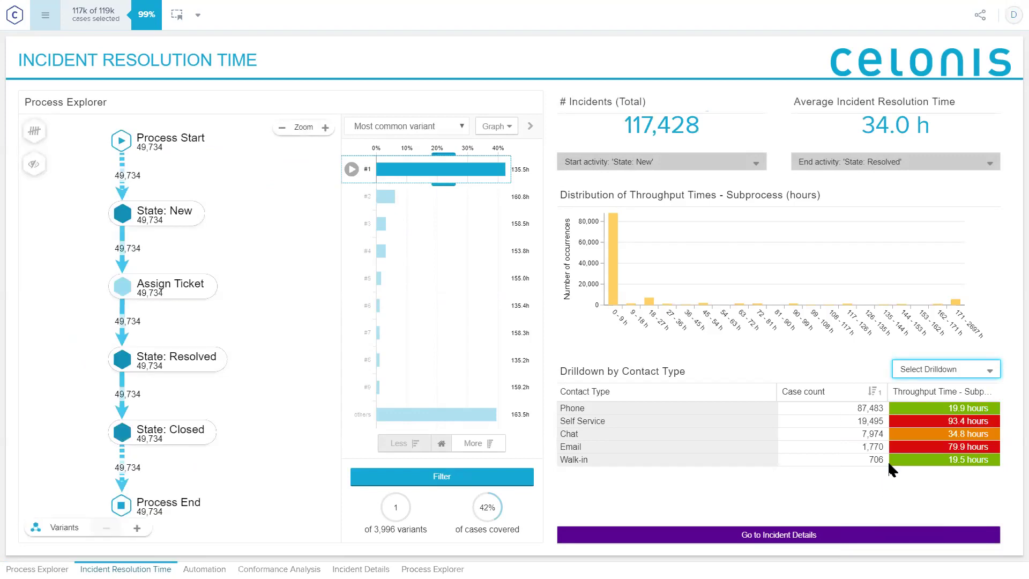
mouse_move(924, 422)
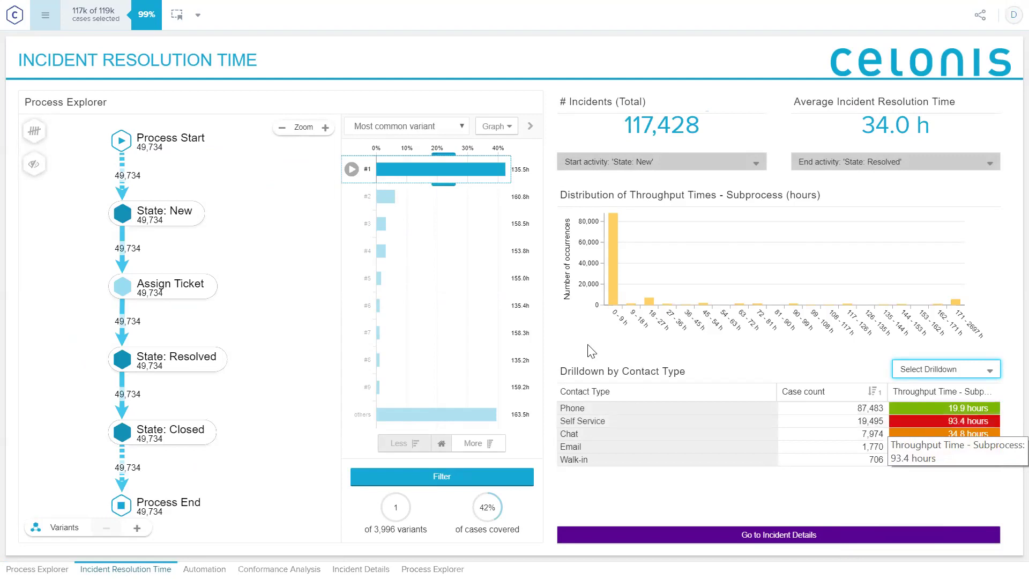
Step: Filter the cases to the 0 - 9 h bar of the throughput time distribution and remove that filter again
left_click(614, 276)
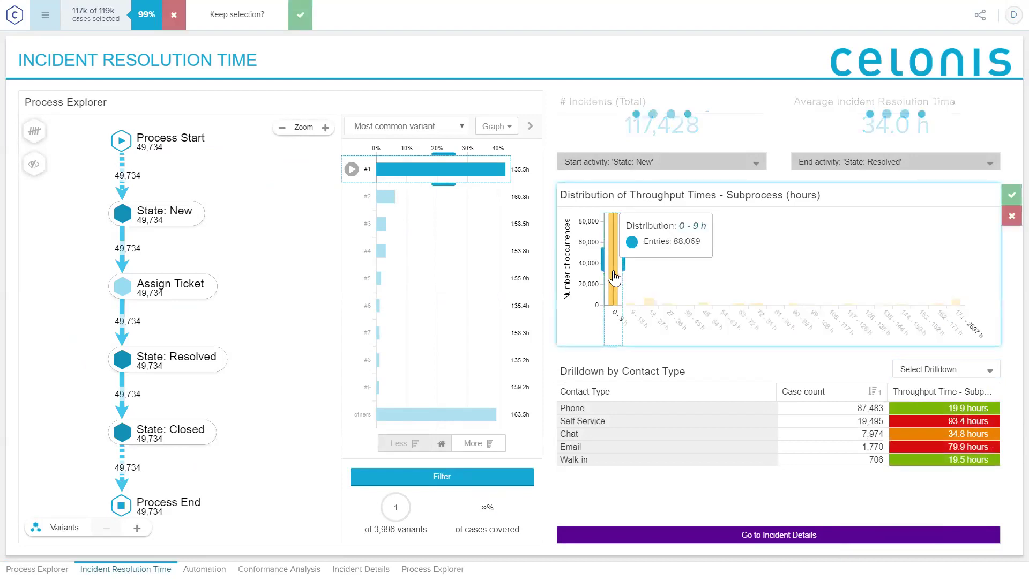
left_click(1011, 194)
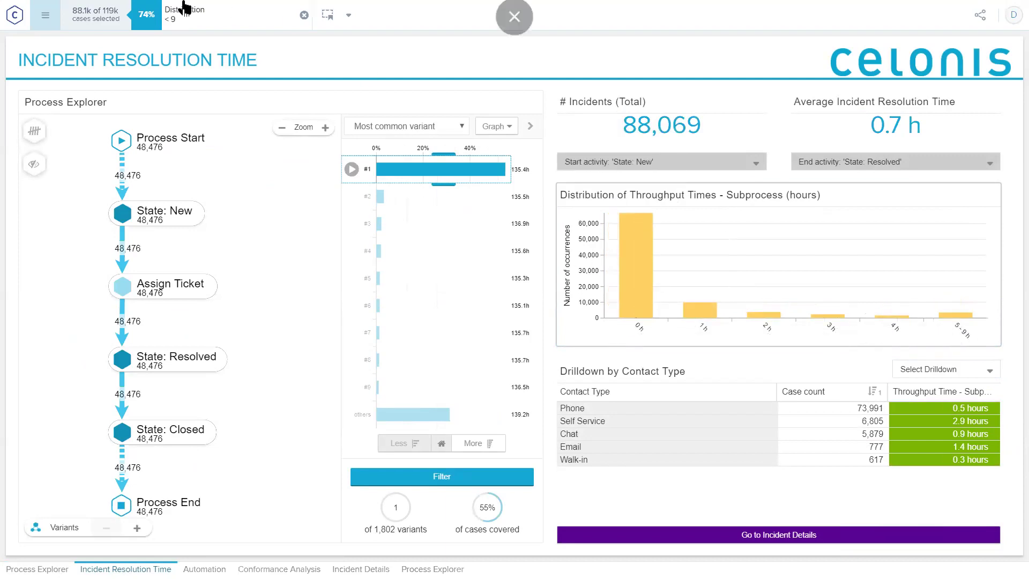
left_click(304, 16)
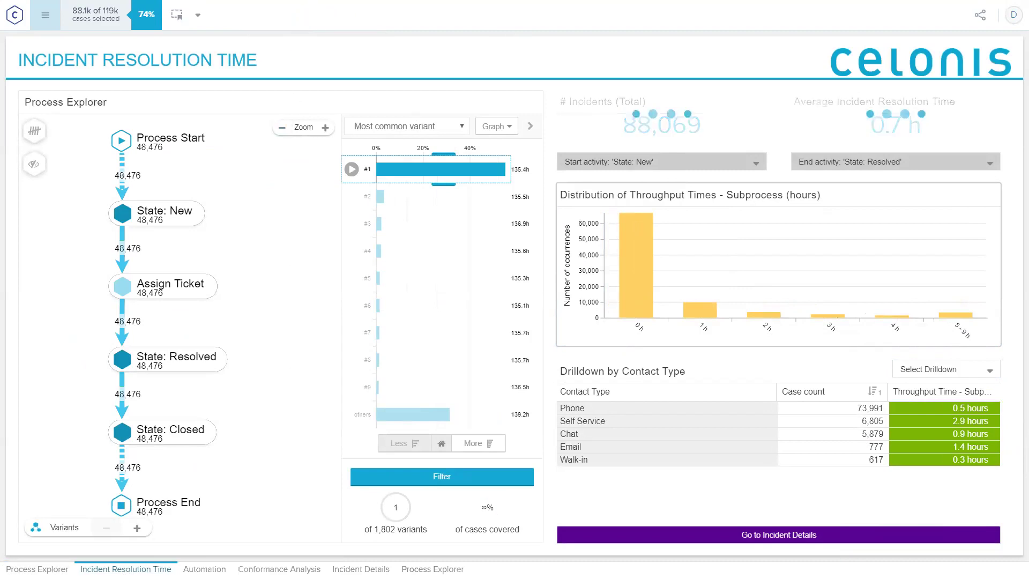
Step: Open the Automation sheet and extend its variant selection to the four most common variants
left_click(204, 569)
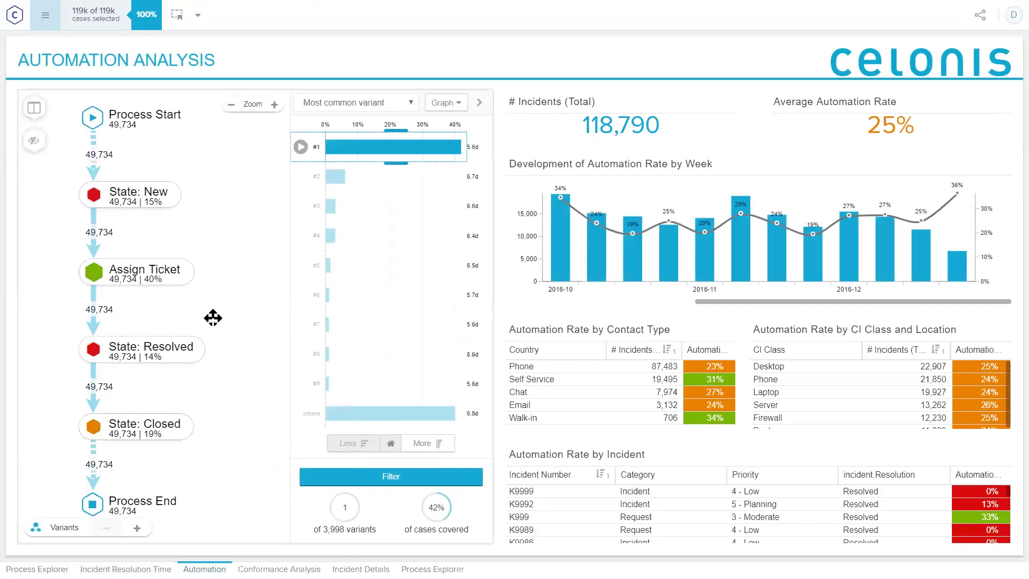
left_click_drag(398, 165, 407, 252)
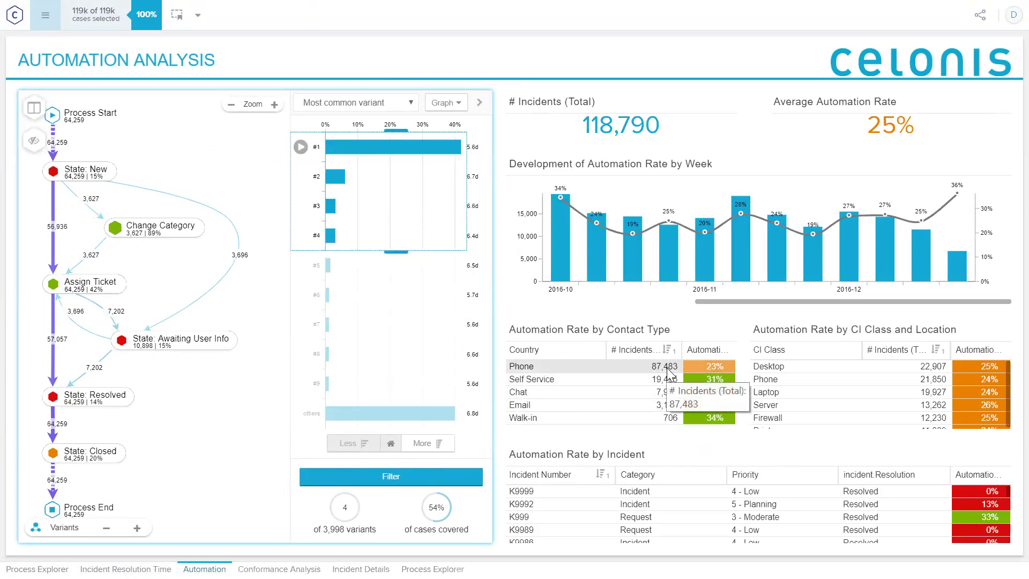
Step: View the process model of the Conformance Analysis sheet and return to the conformance overview
left_click(278, 569)
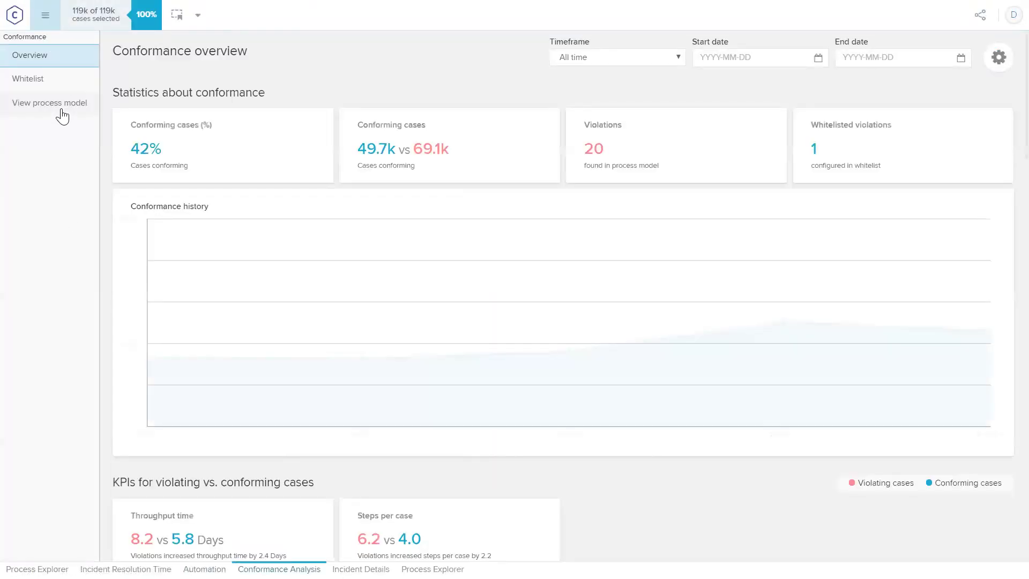
left_click(62, 112)
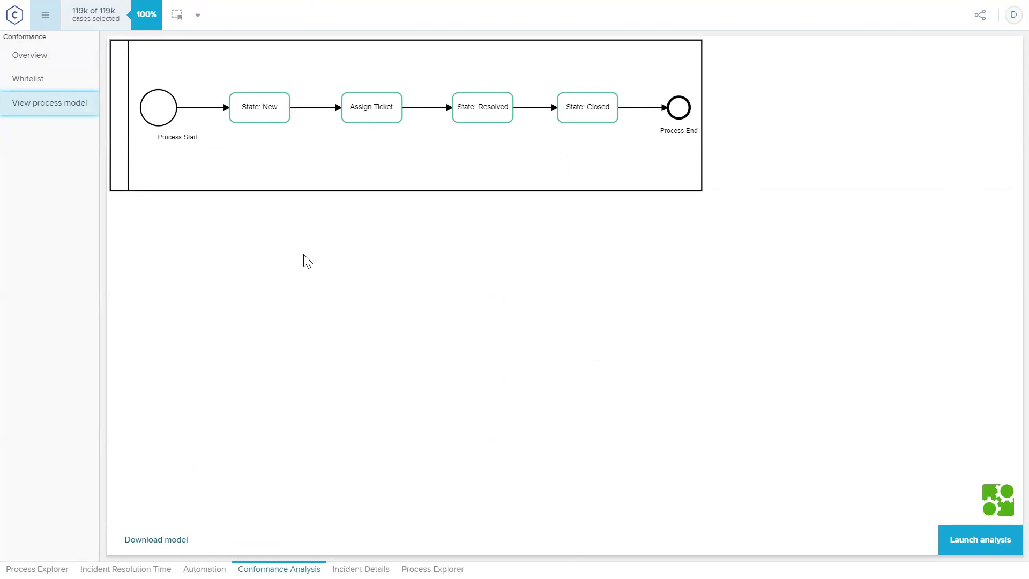
left_click(40, 67)
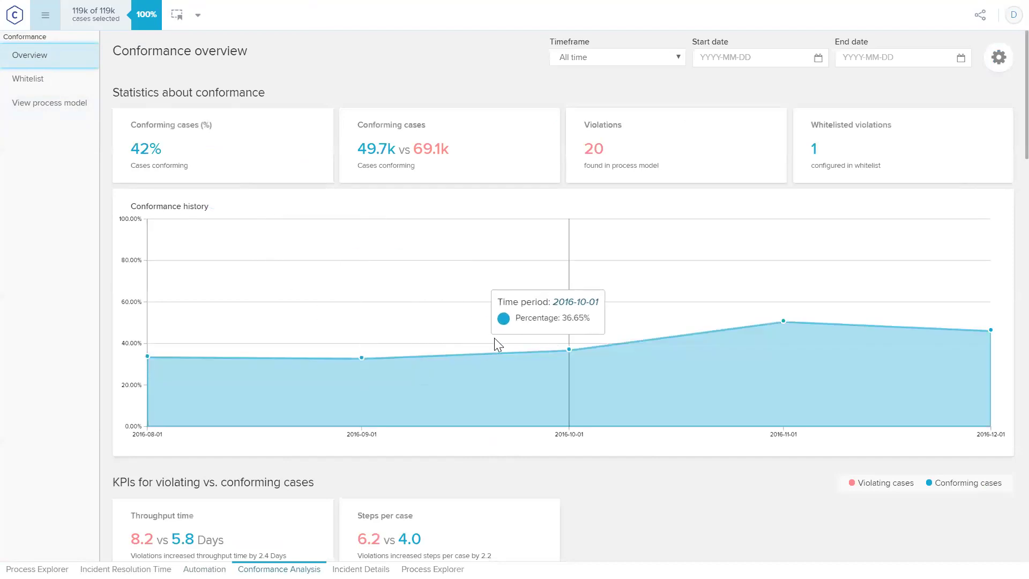
Step: Review the conformance history, the KPIs for violating vs. conforming cases and the list of violations
scroll(498, 335, "down", 4)
scroll(501, 335, "down", 2)
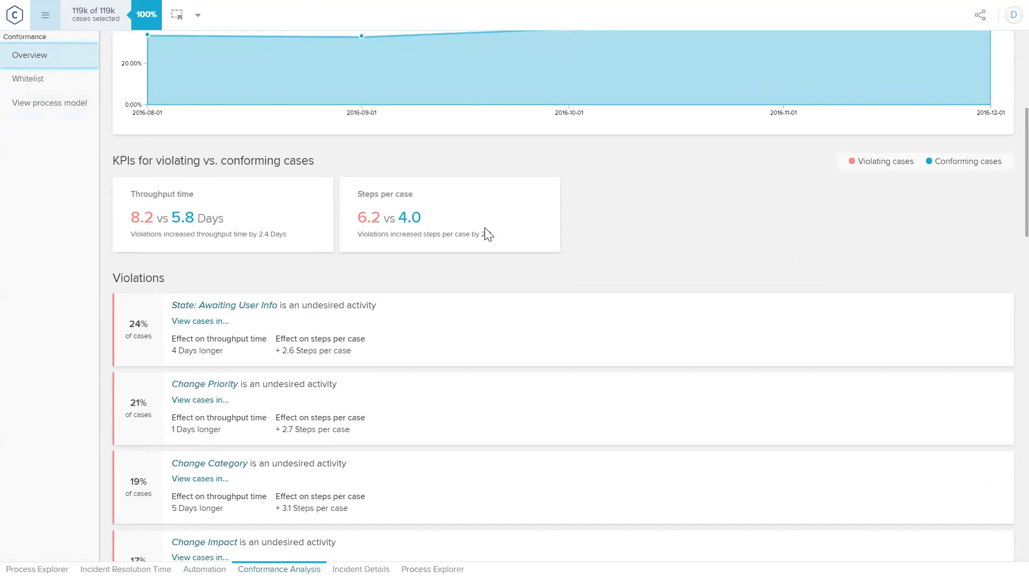
scroll(496, 238, "up", 5)
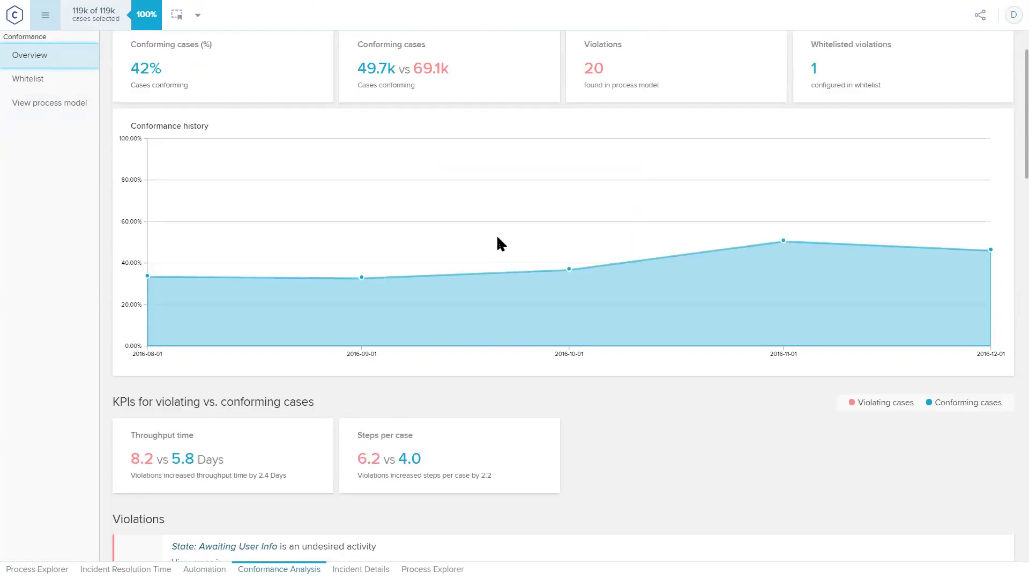
scroll(497, 238, "up", 2)
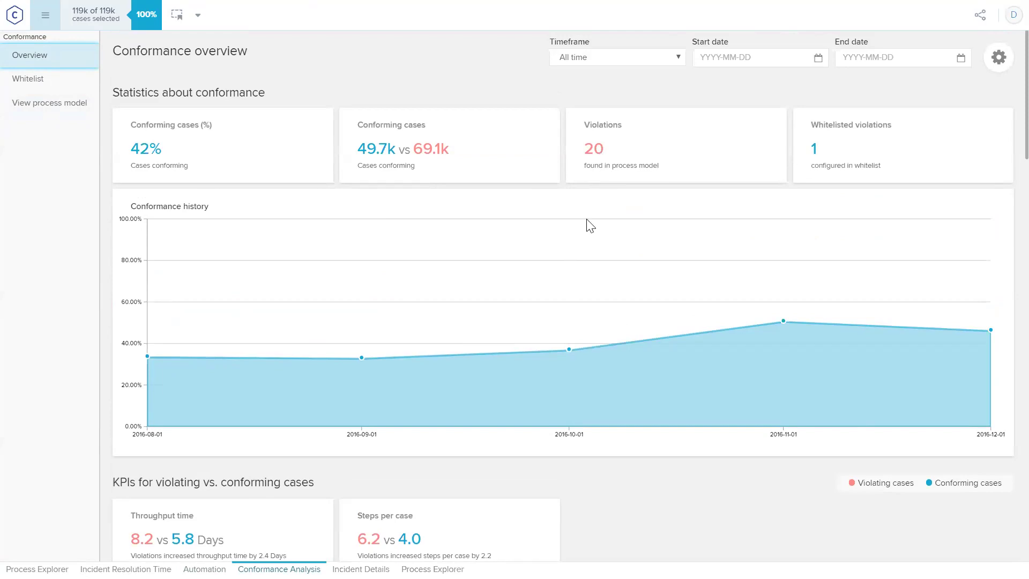
scroll(590, 223, "down", 7)
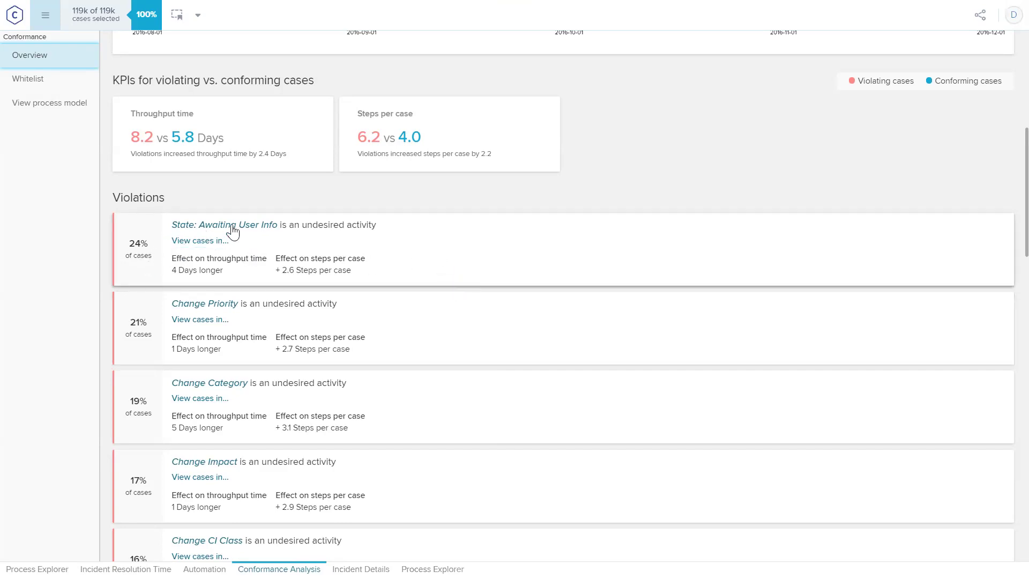
Step: Run a root cause analysis for the "State: Awaiting User Info" violation and review its possible root causes
left_click(480, 259)
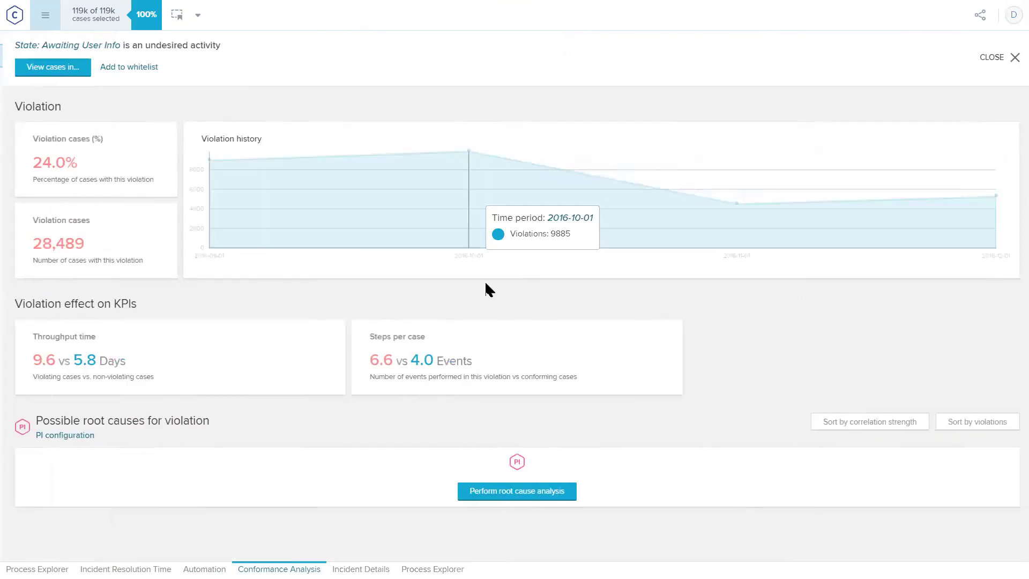
left_click(500, 492)
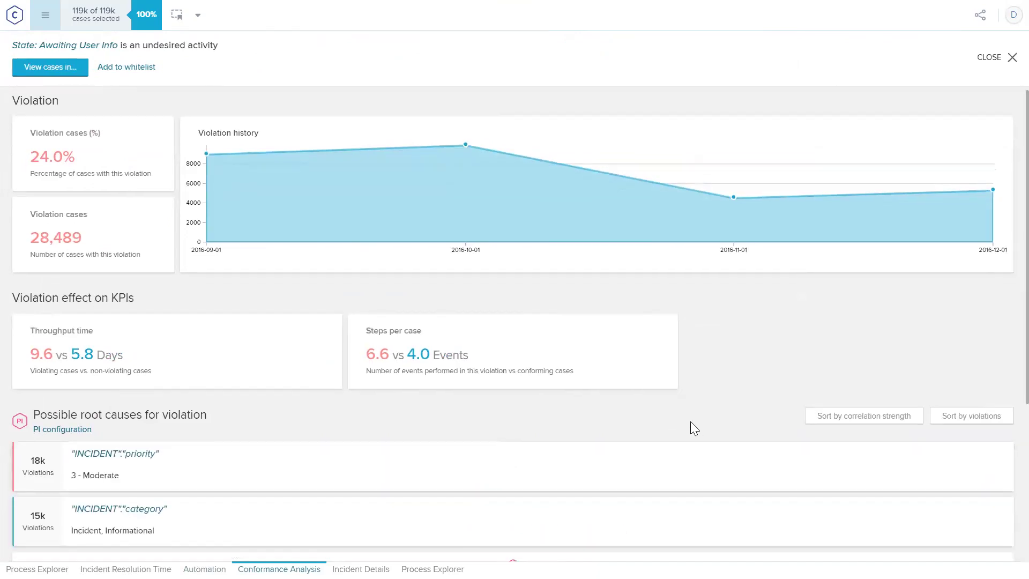
scroll(691, 421, "down", 2)
scroll(688, 422, "up", 2)
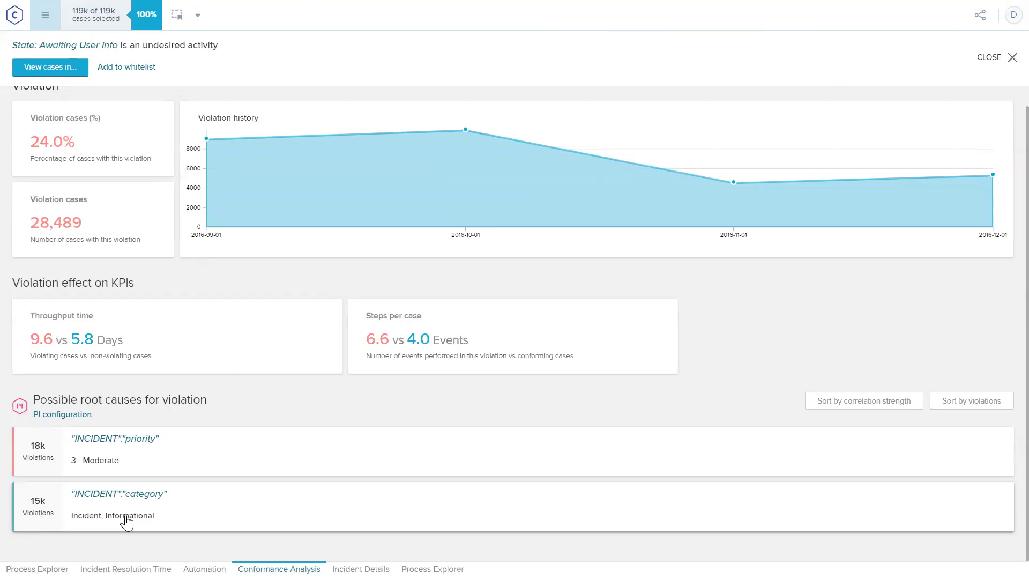
Step: Open the full-page Process Explorer sheet and show 100% of activities and 100% of connections
left_click(432, 569)
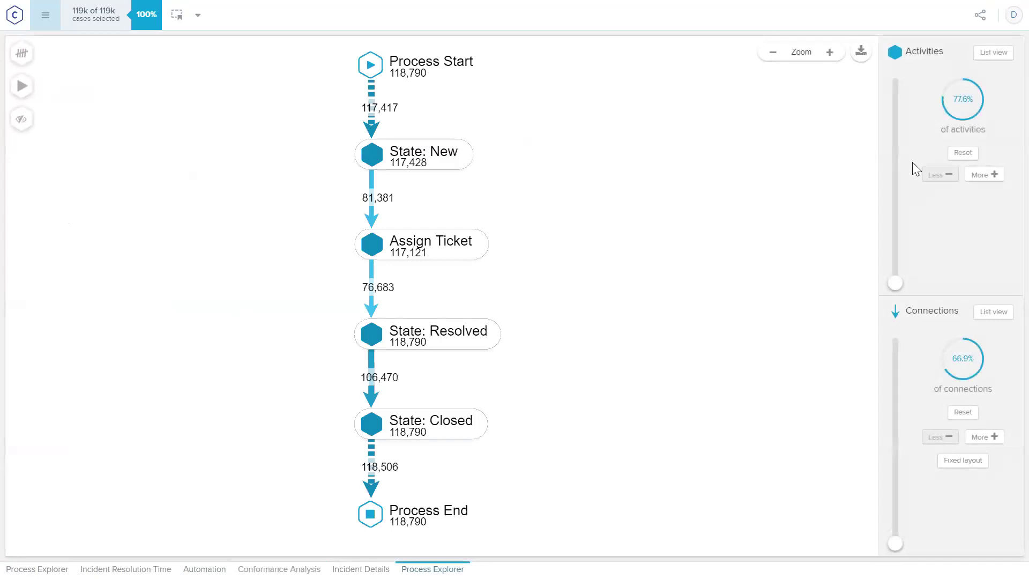
left_click_drag(897, 275, 904, 148)
left_click_drag(900, 87, 897, 79)
left_click_drag(895, 543, 905, 326)
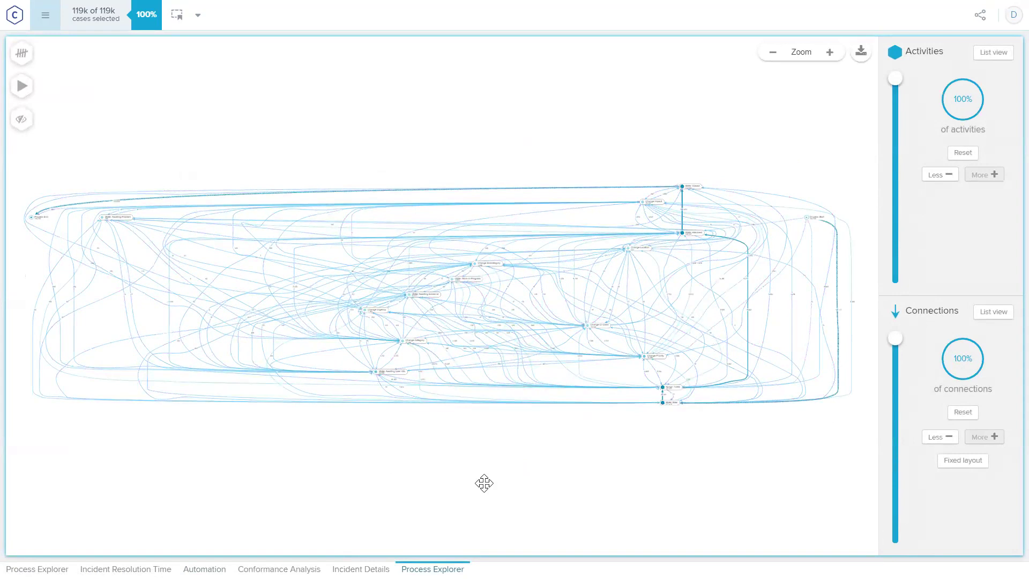
Step: Play the process animation grouped by day and advance its timeline to mid-September 2016
left_click(22, 86)
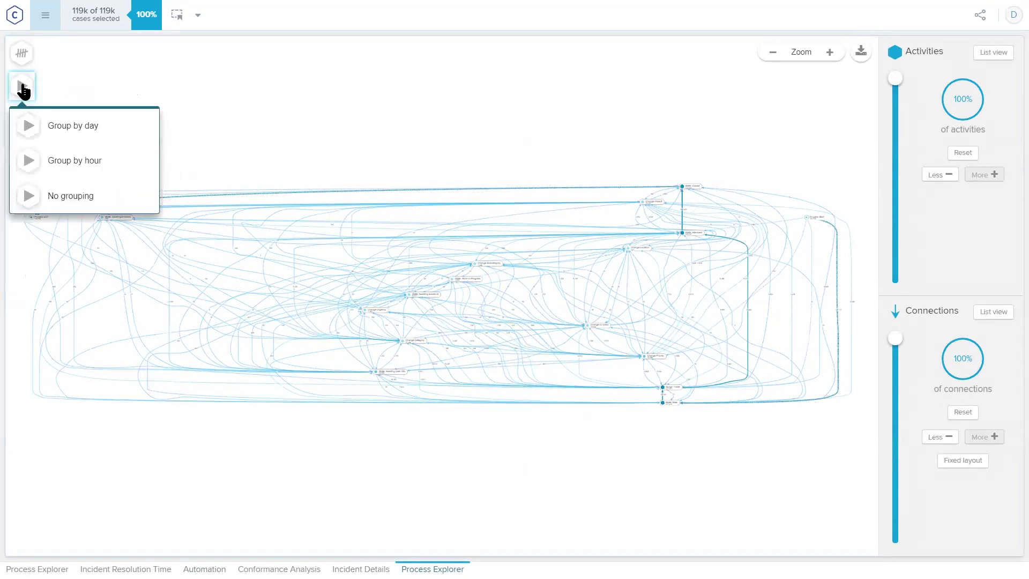
left_click(62, 131)
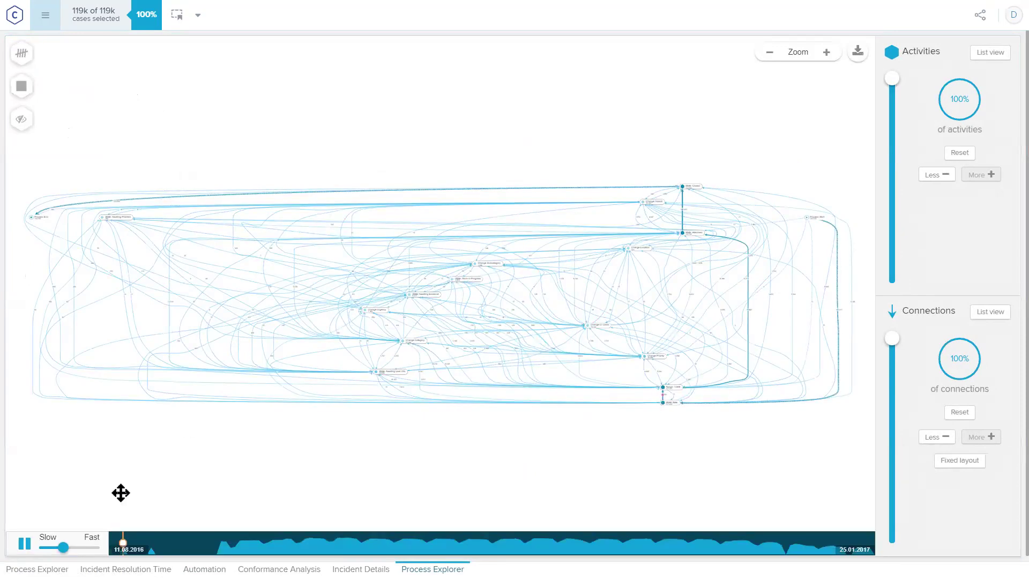
left_click_drag(123, 542, 254, 543)
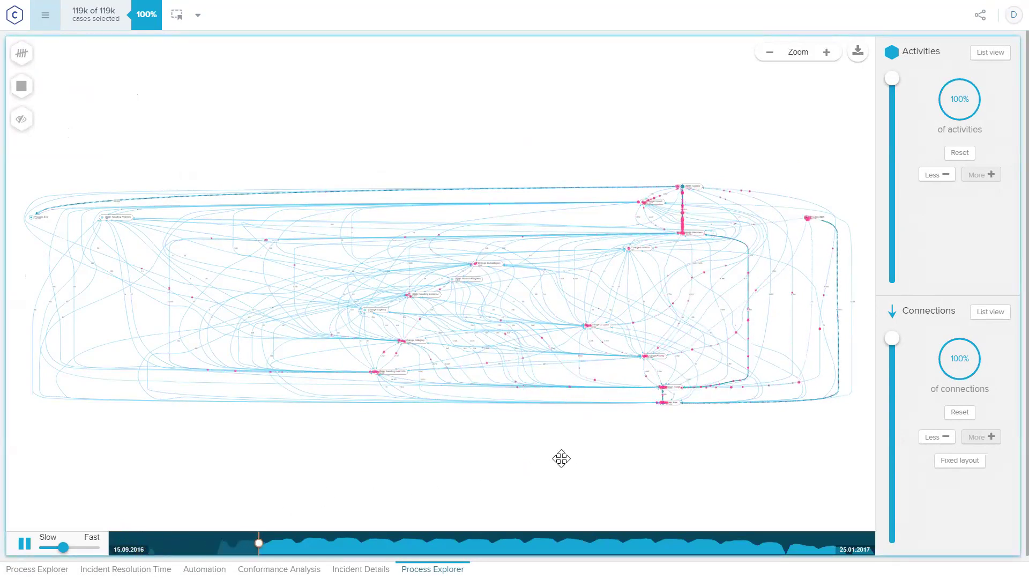
Step: Examine the animated case flow through the activities up close, pause the animation at 17.10.2016 and leave full-screen mode
scroll(610, 443, "up", 1)
scroll(611, 442, "up", 2)
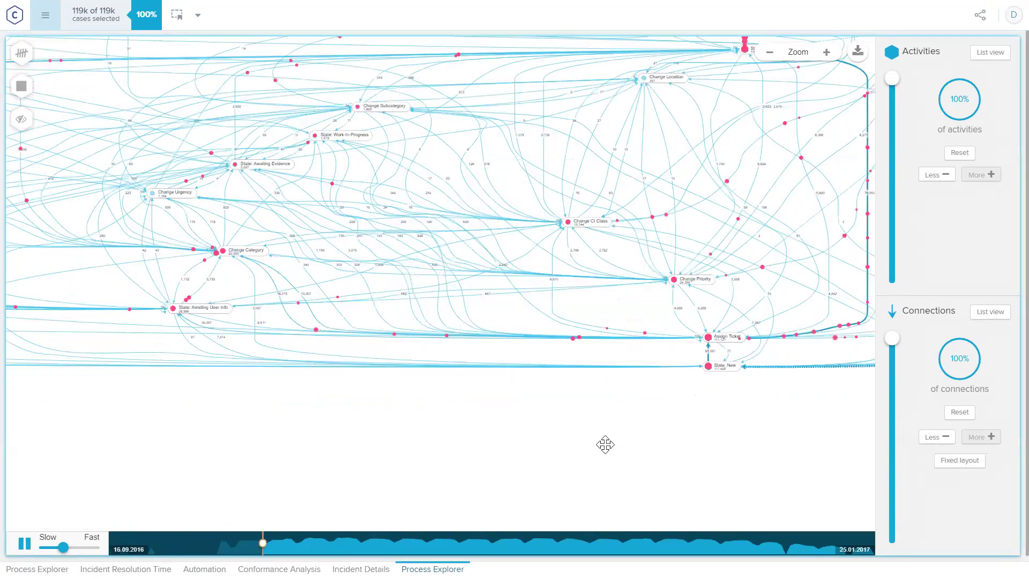
scroll(605, 444, "down", 1)
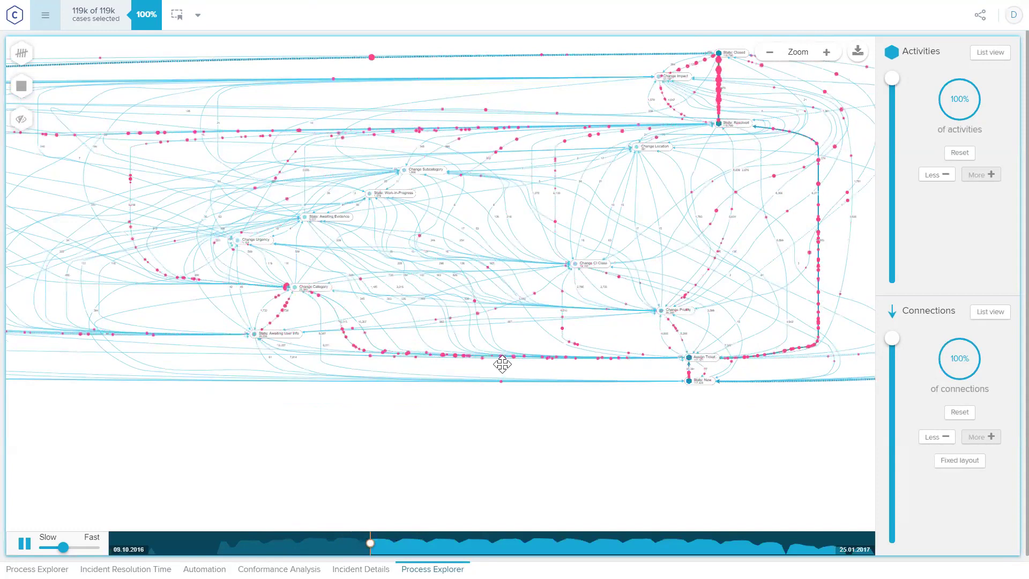
scroll(504, 362, "down", 1)
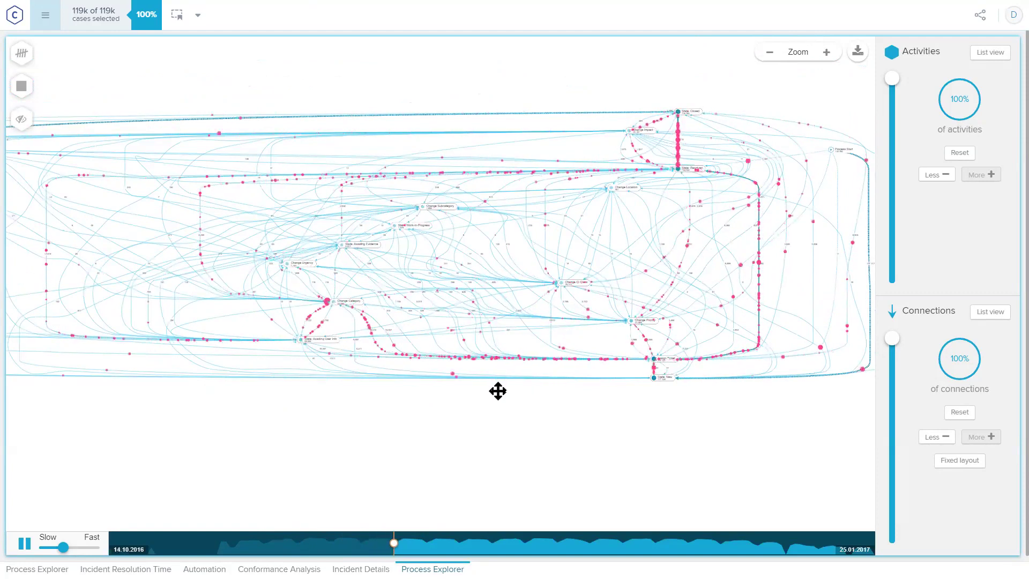
left_click(25, 543)
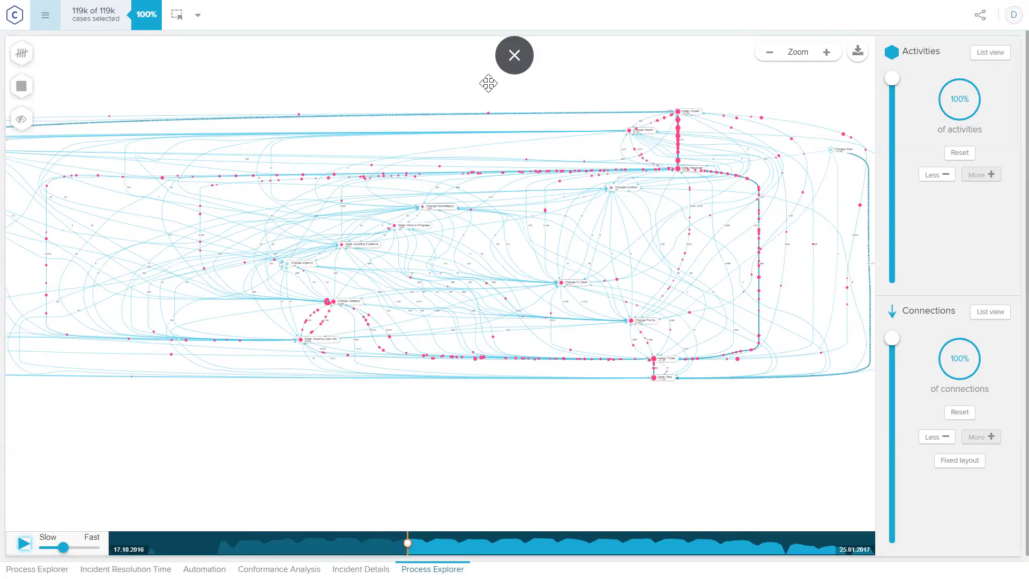
key("Escape")
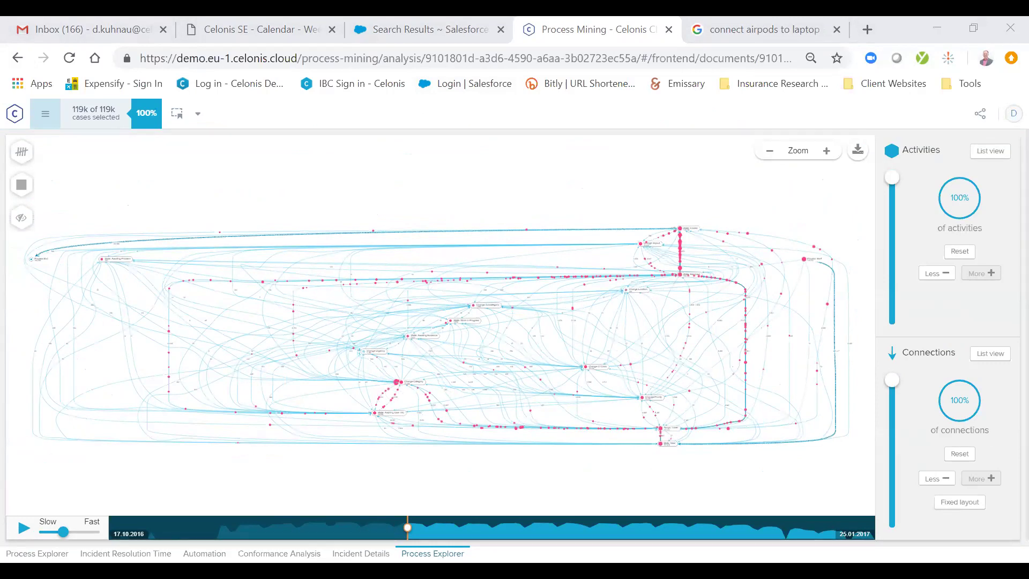
Step: Switch to Zoom's My Recordings page in a new browser tab and review the list of local recordings
left_click(868, 29)
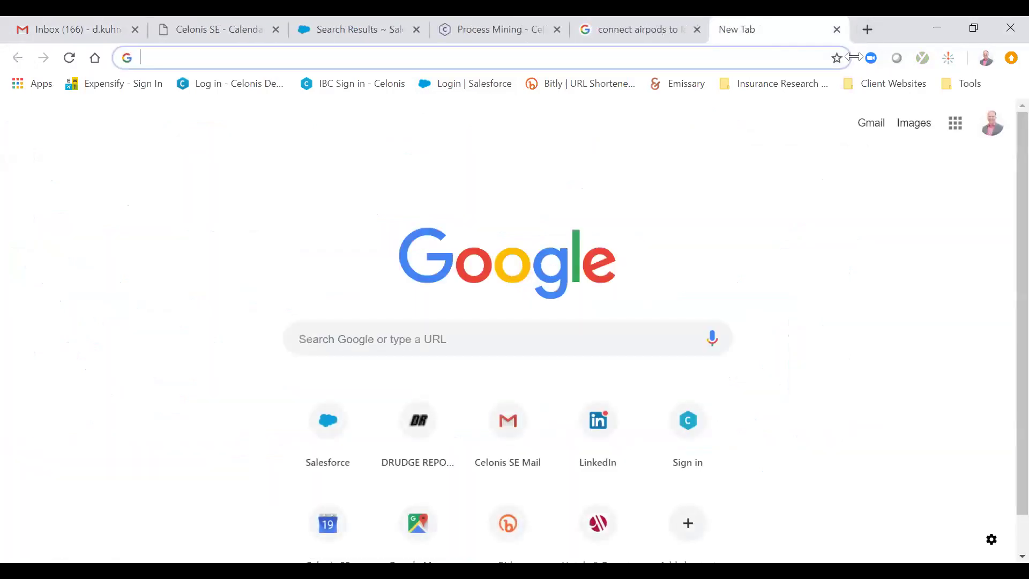
type("zoom")
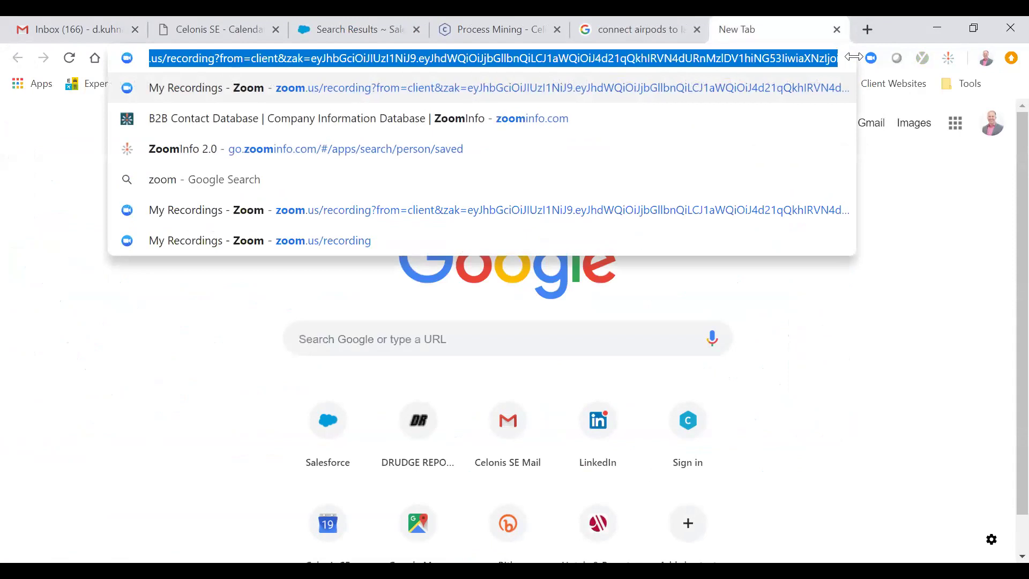
key("Return")
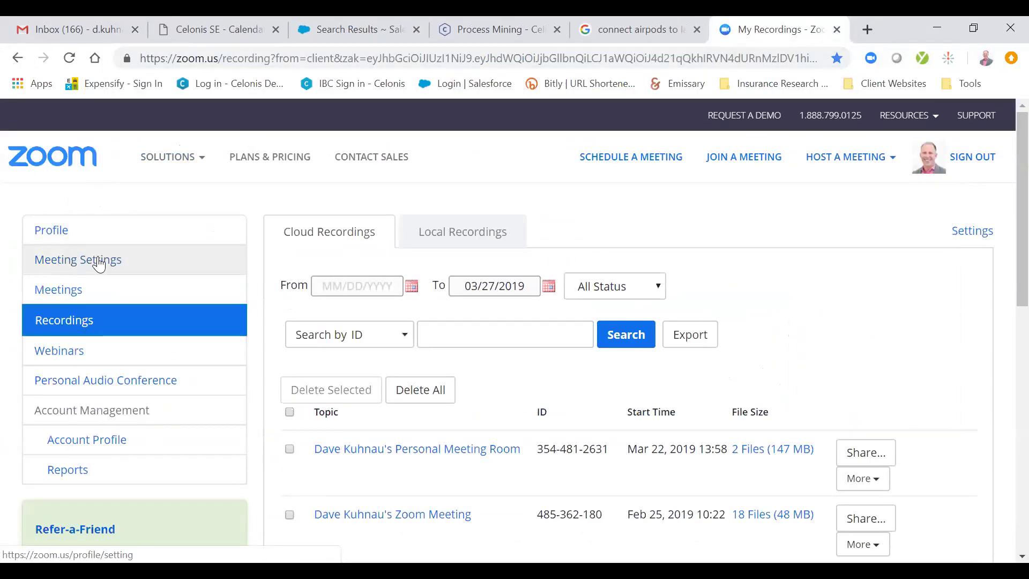
left_click(456, 232)
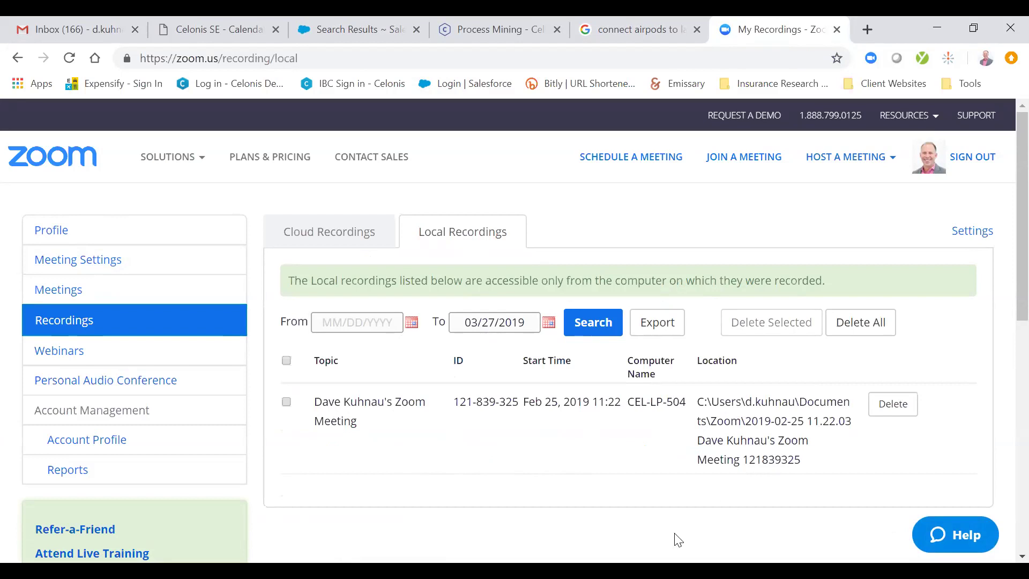
scroll(560, 432, "down", 2)
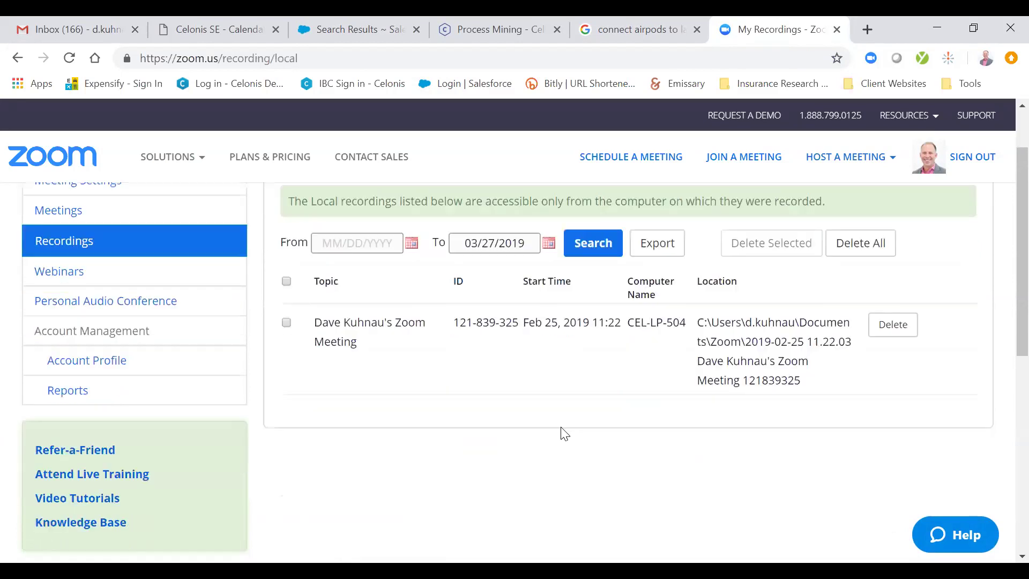
scroll(558, 429, "up", 1)
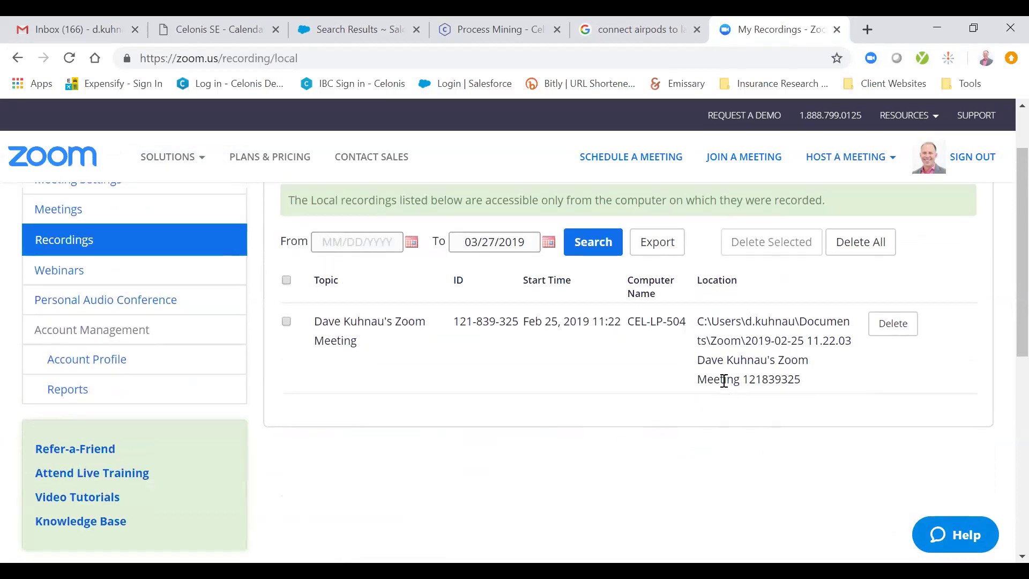